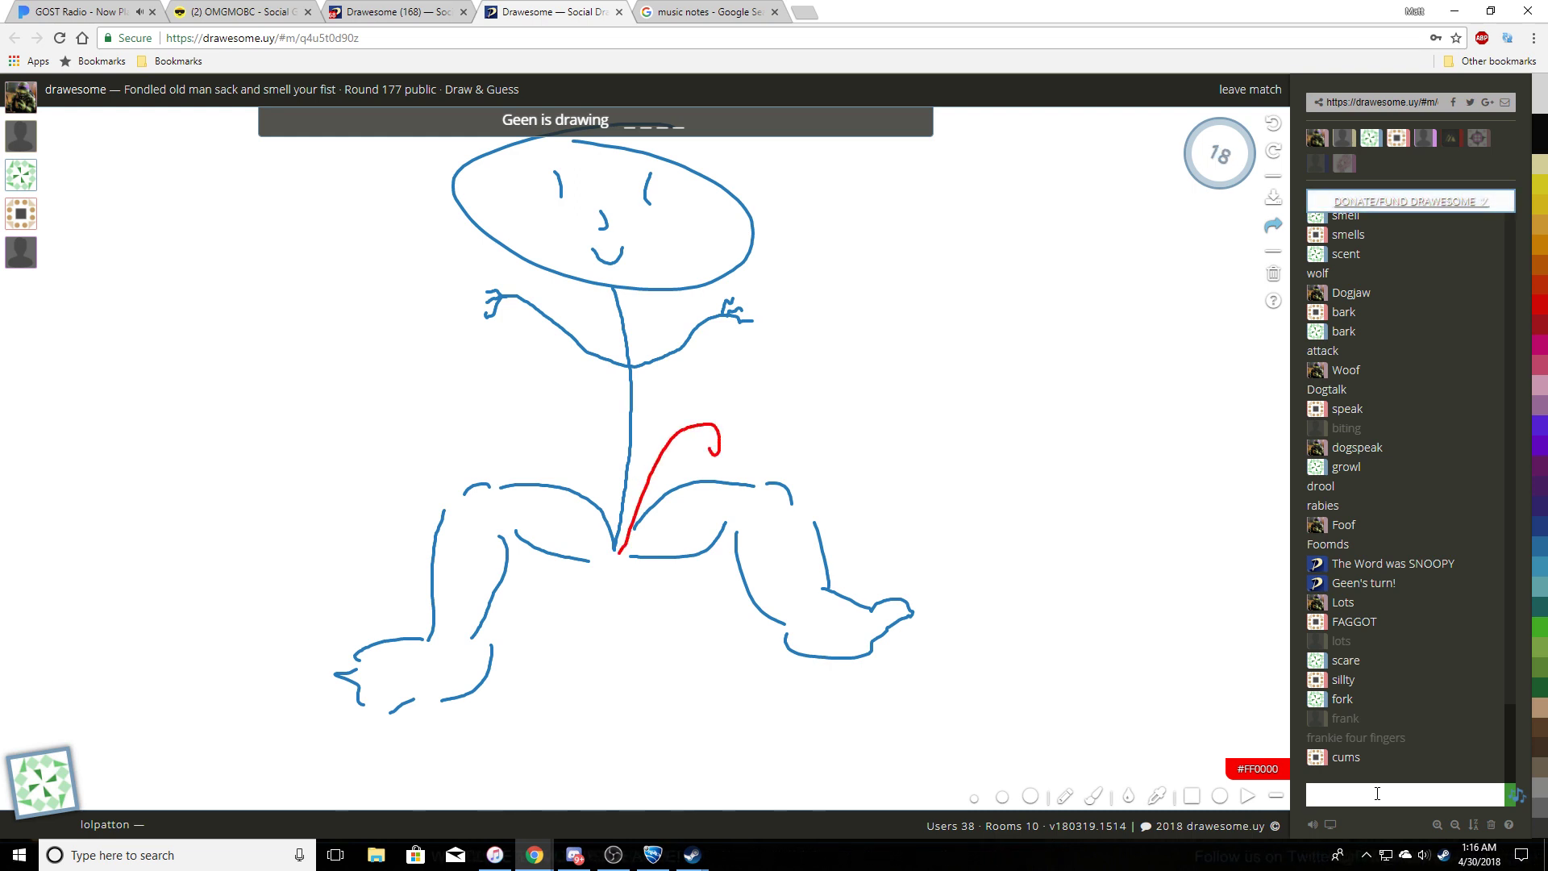
text(can)
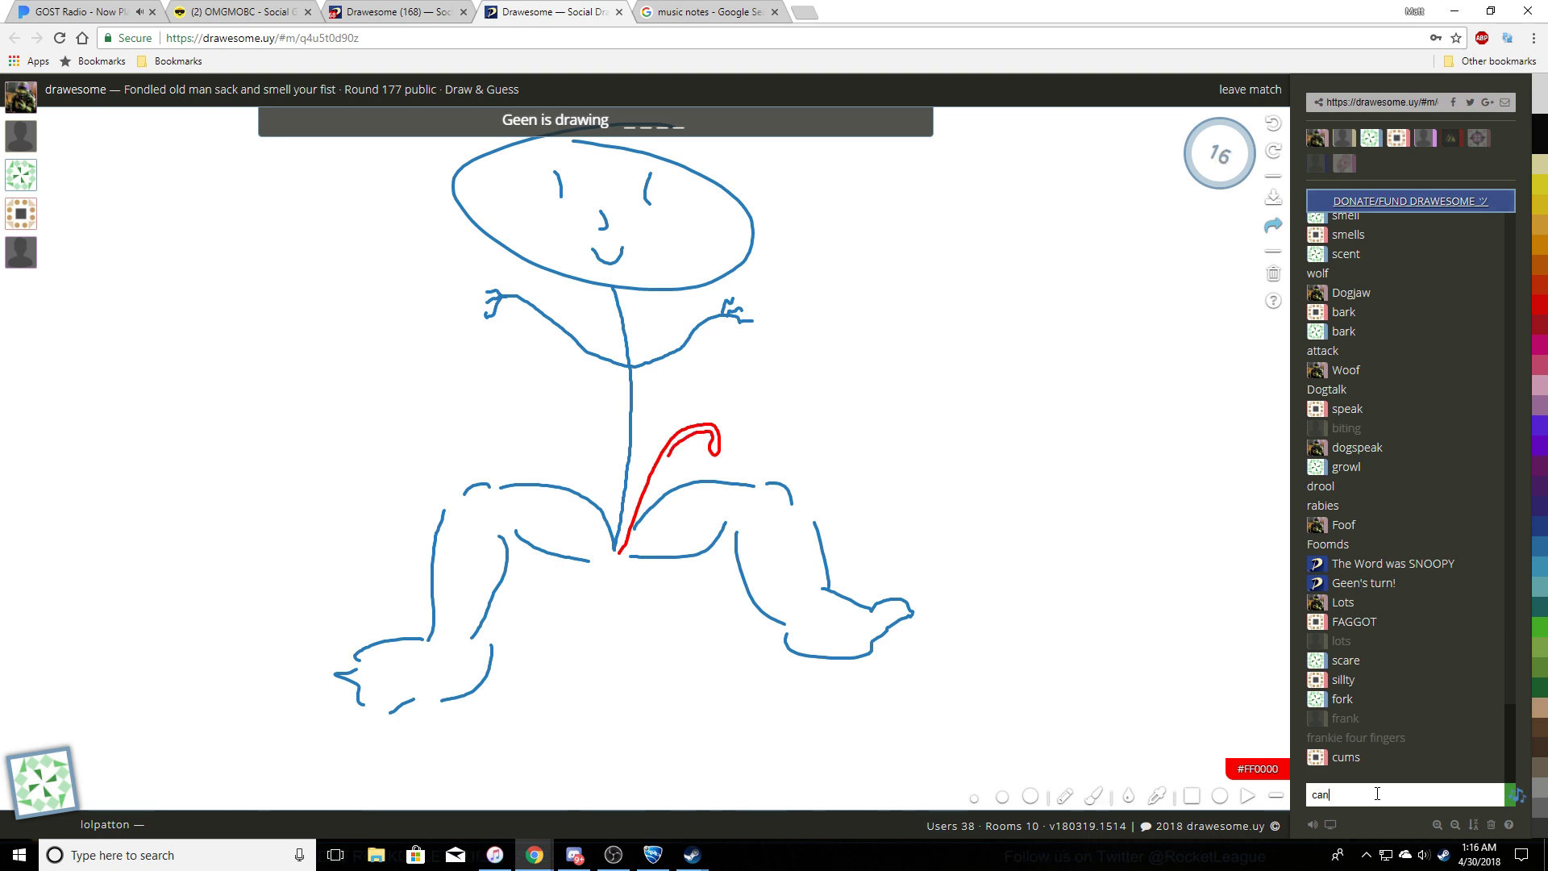
text(e)
Submit the chat guess "cane", which is accepted as the correct word.
key(Return)
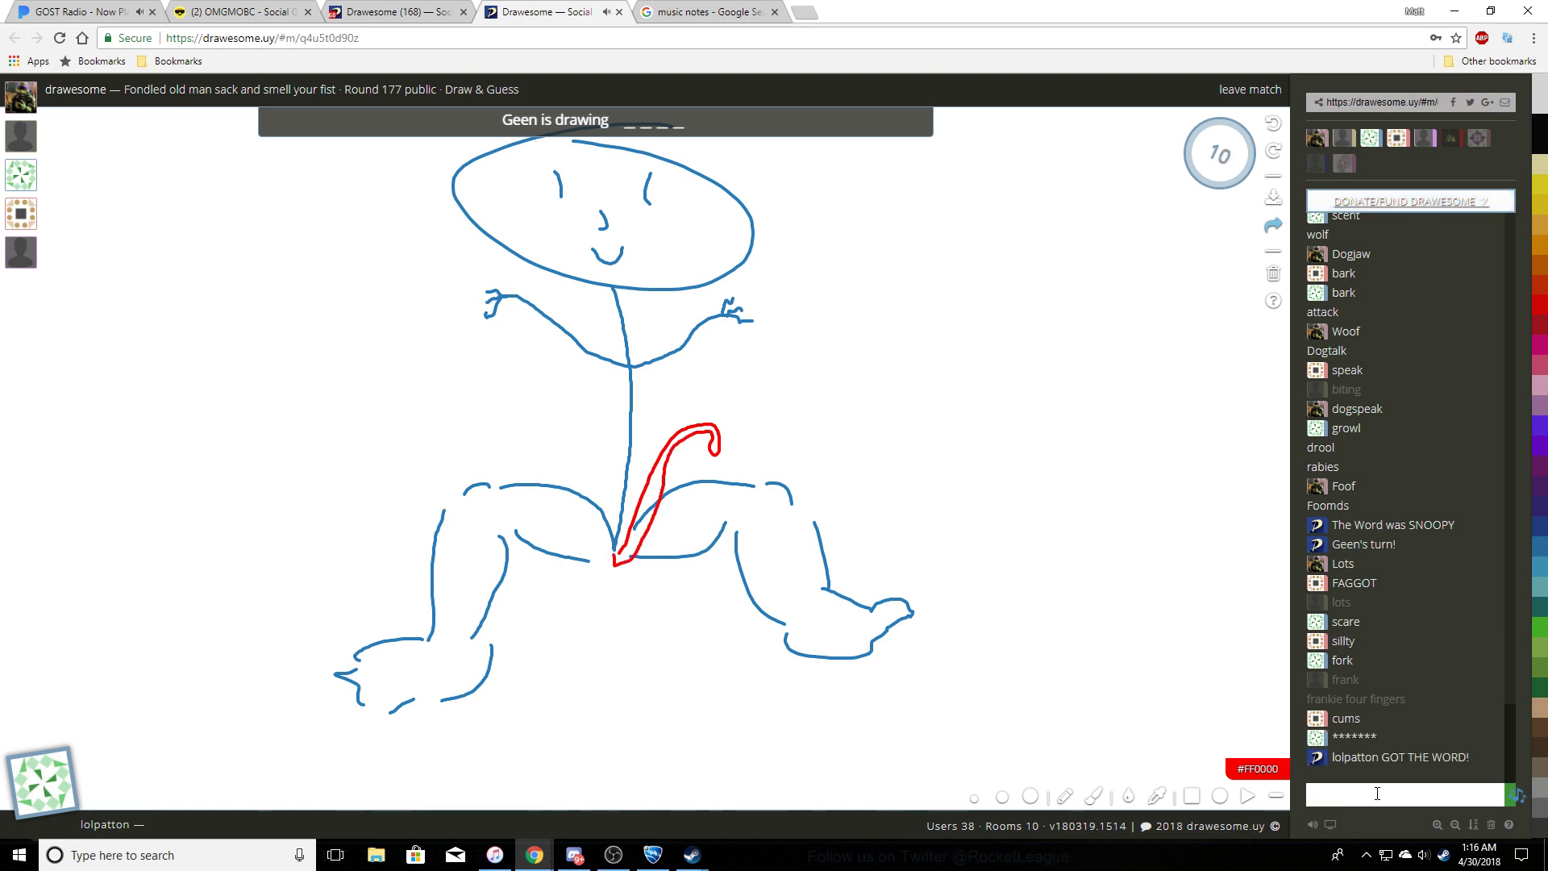